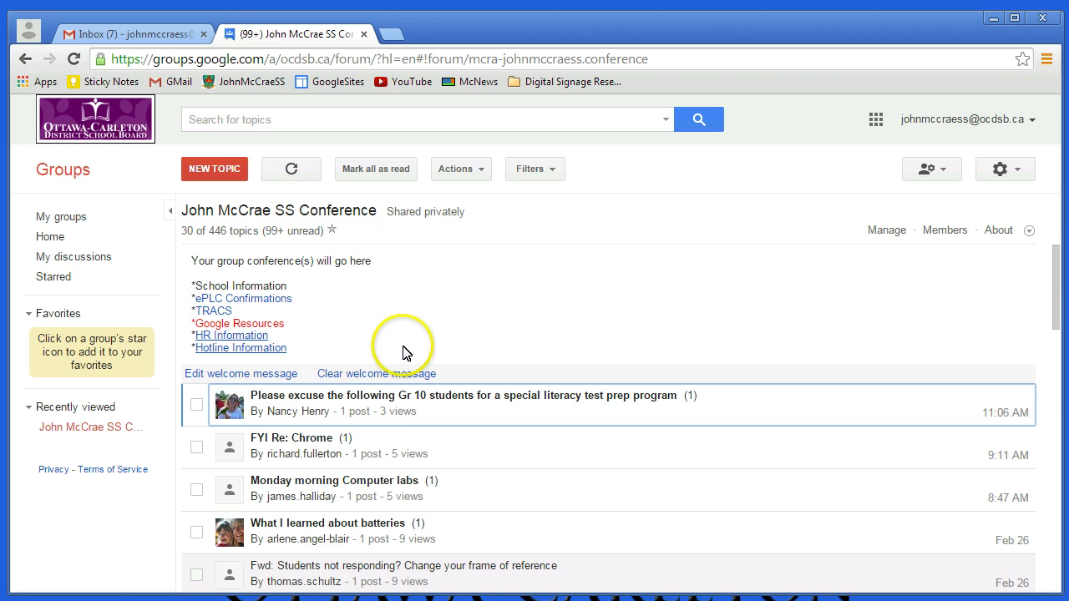
# Step: Close the John McCrae SS Conference group tab, leaving only the Gmail inbox open
pyautogui.click(139, 35)
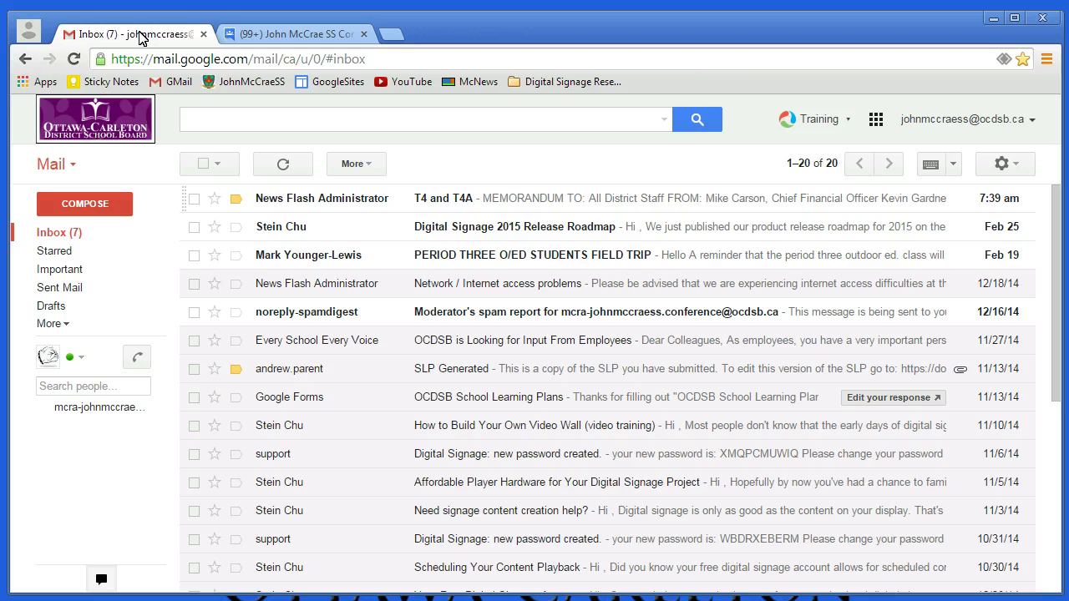
pyautogui.click(296, 35)
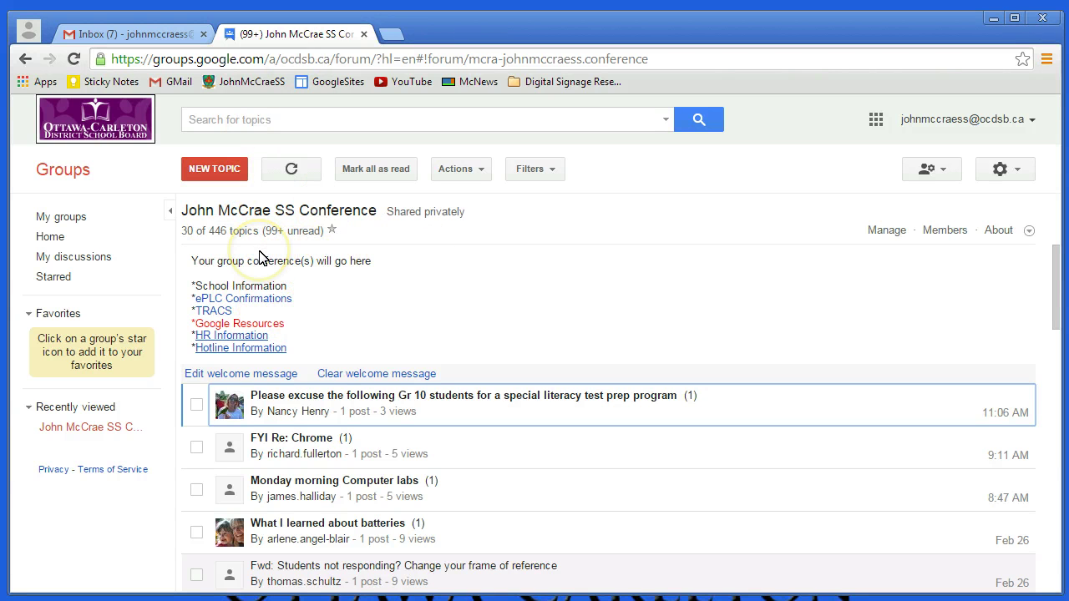
pyautogui.click(363, 34)
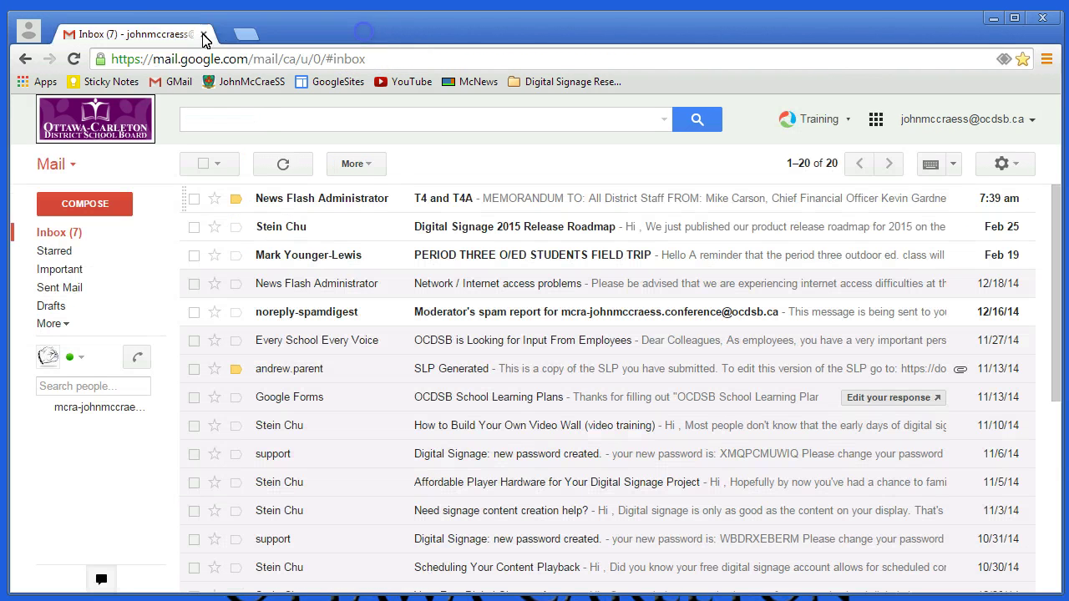
# Step: In Google Groups' My groups, change the John McCrae SS Conference subscription from No email to All email
pyautogui.click(875, 120)
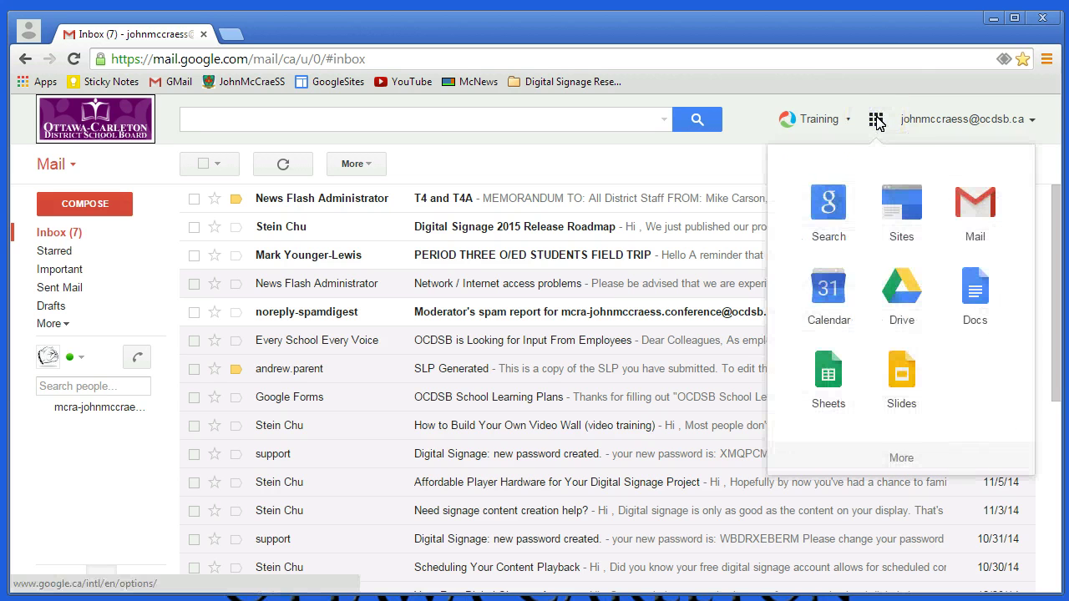
pyautogui.click(902, 459)
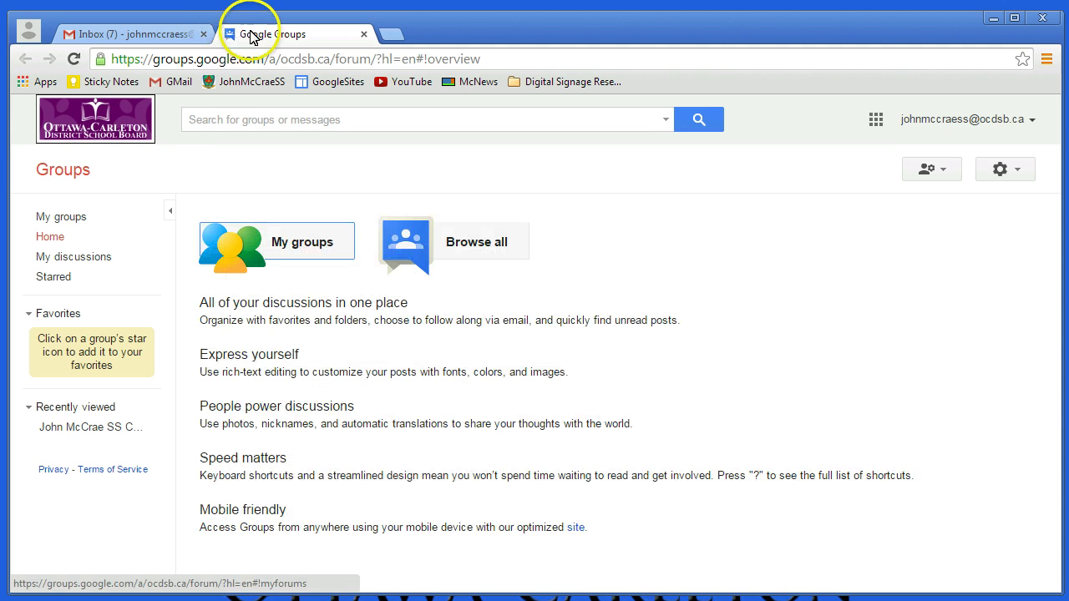
pyautogui.click(51, 219)
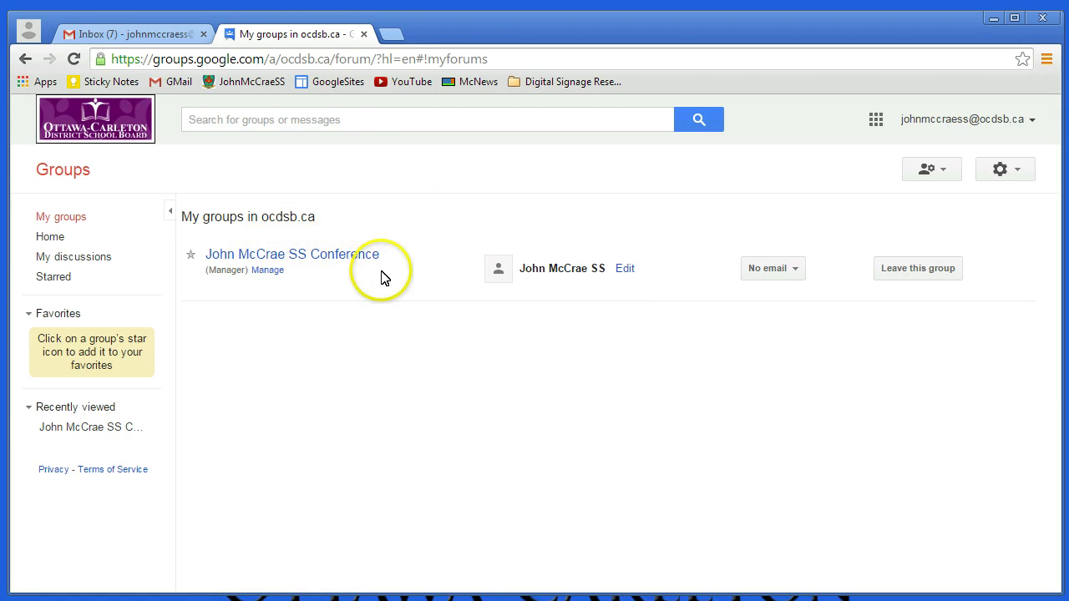
pyautogui.click(783, 275)
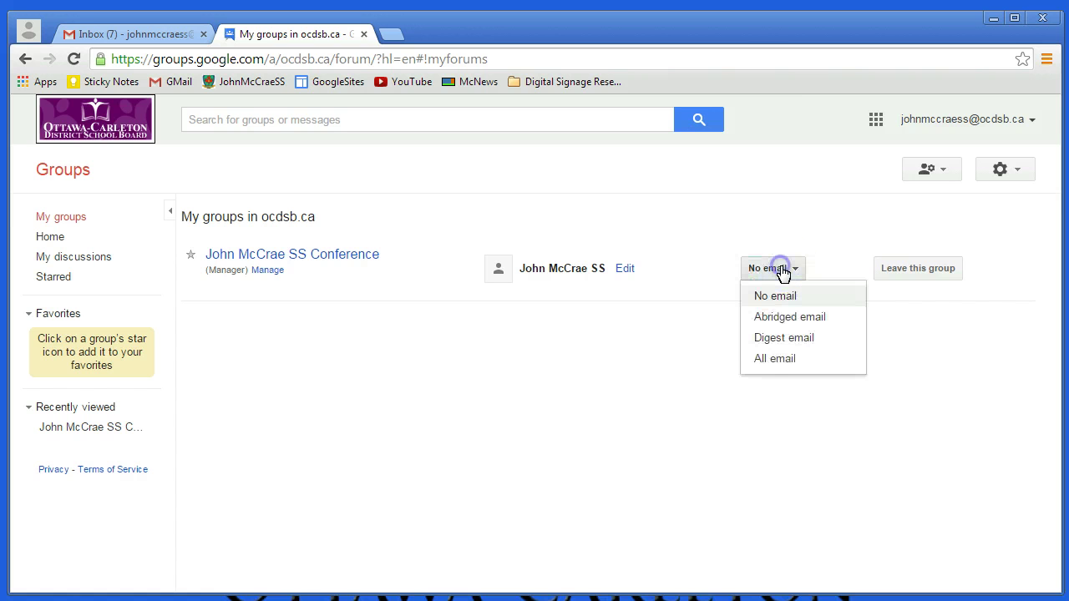
pyautogui.click(775, 361)
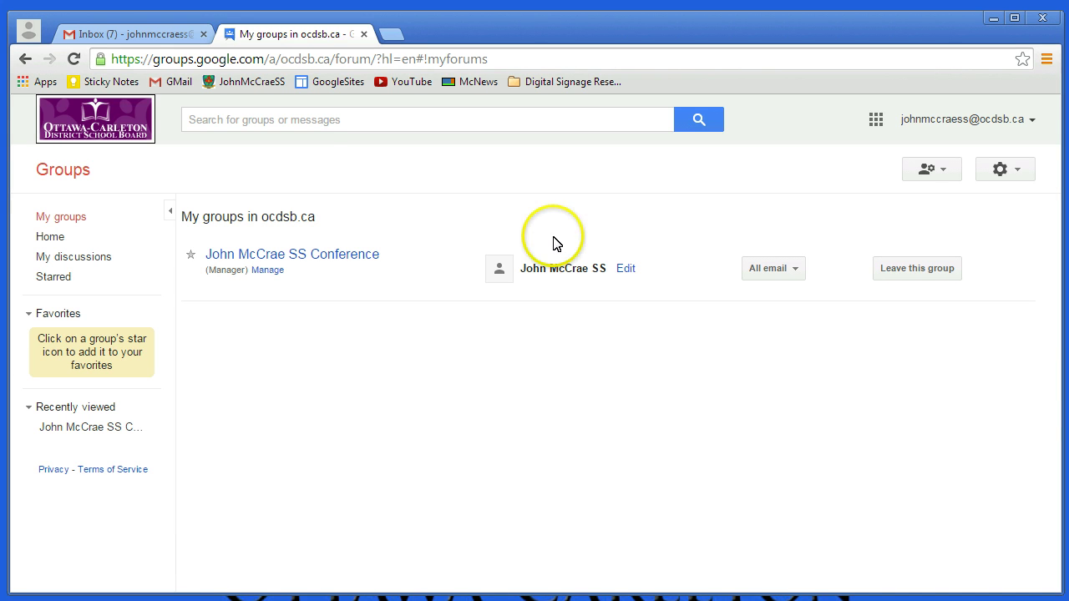
# Step: Copy the group email address from the conference group's About page, then close the Groups tab
pyautogui.click(307, 256)
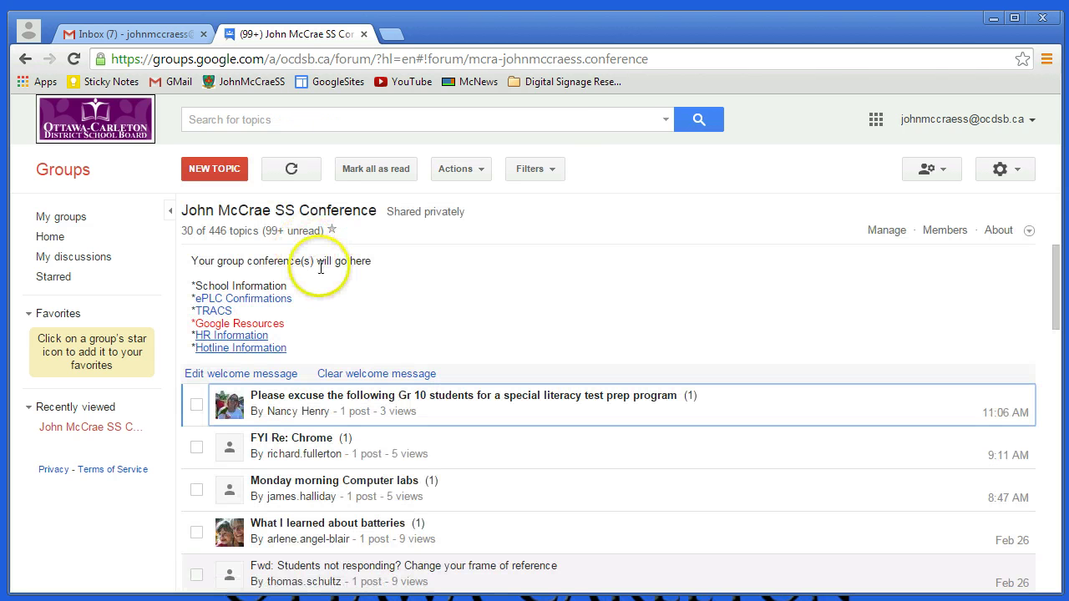
pyautogui.click(999, 232)
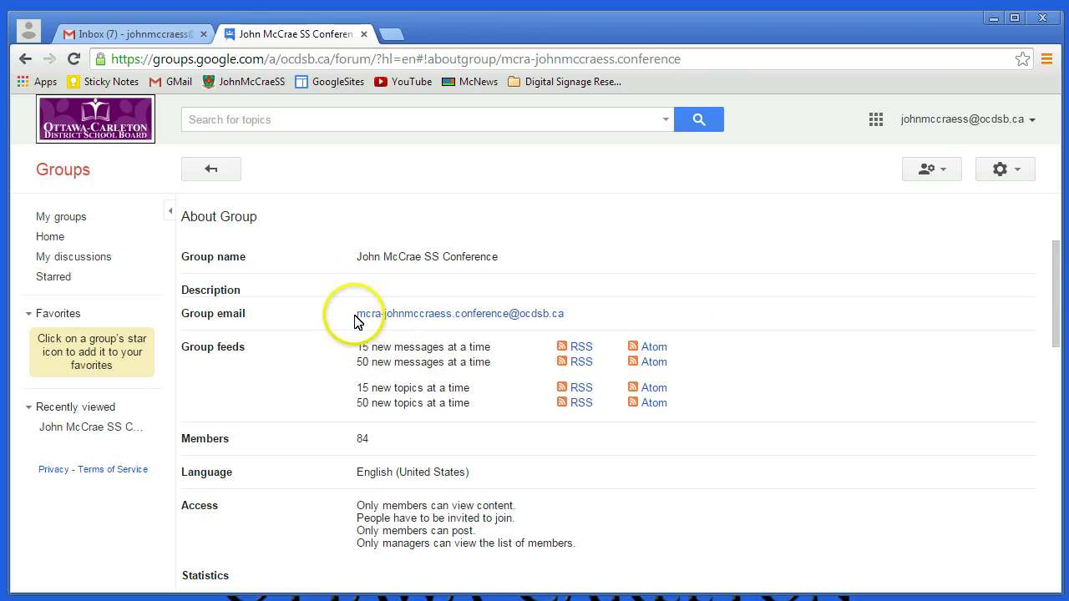
pyautogui.moveTo(359, 314); pyautogui.dragTo(563, 314)
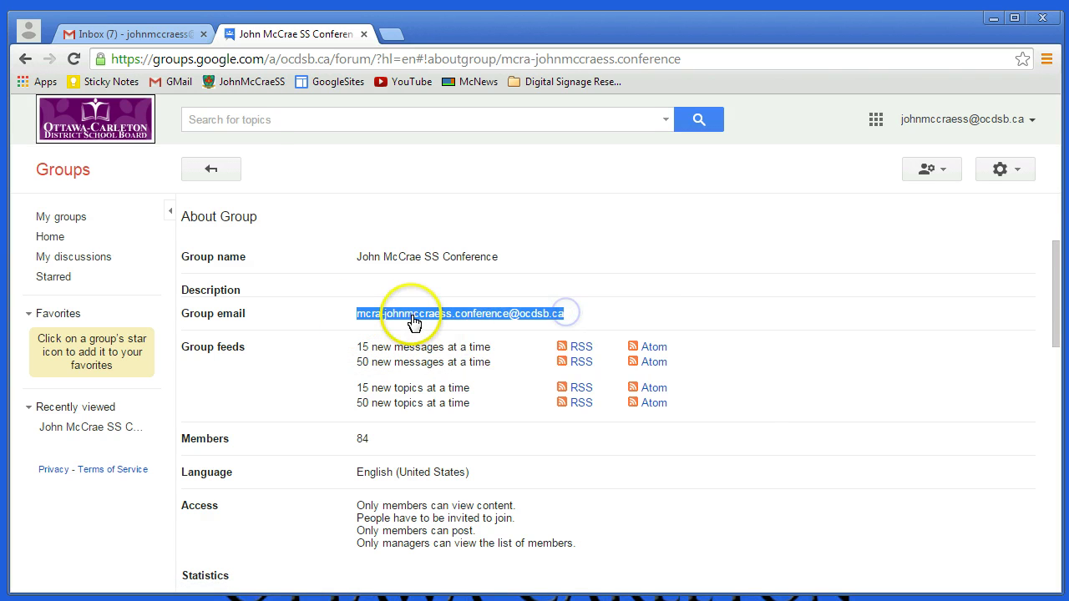
pyautogui.rightClick(492, 314)
pyautogui.click(466, 401)
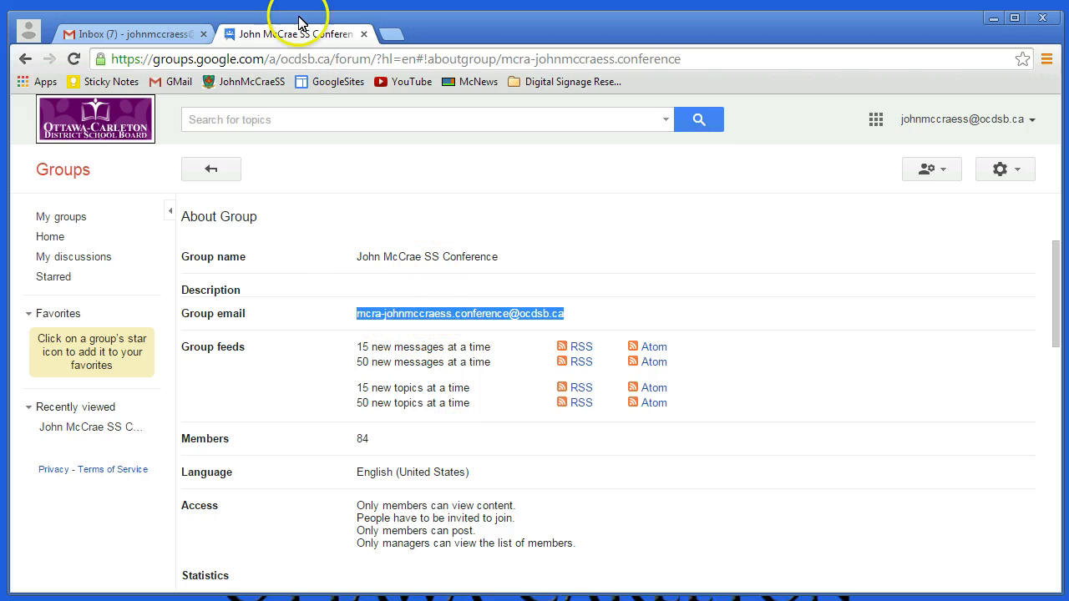
pyautogui.click(364, 35)
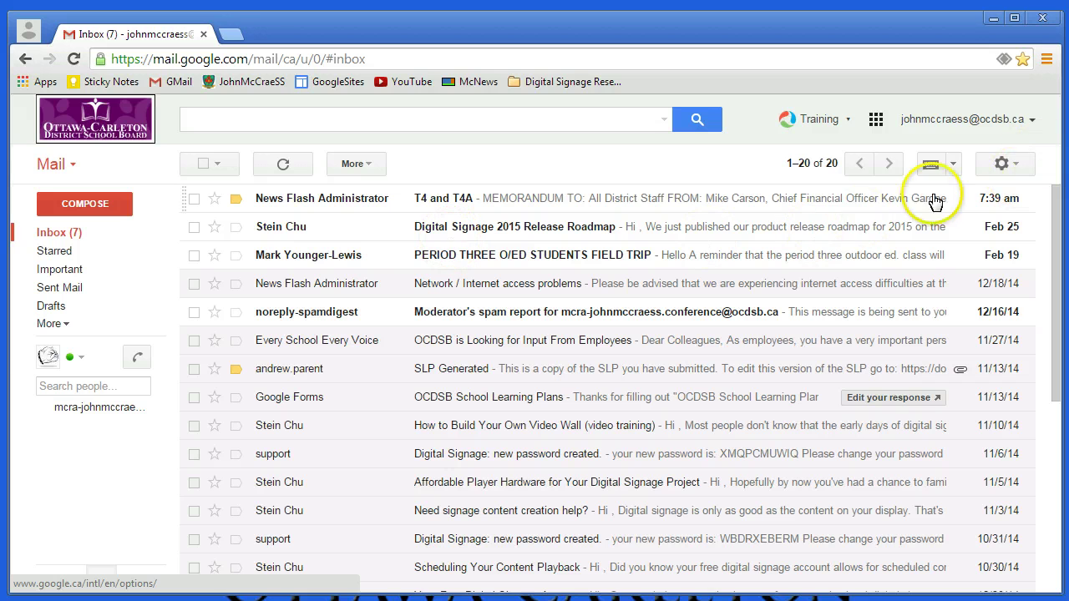
# Step: In Settings > Filters, delete the Skip Inbox filter for the conference group address
pyautogui.click(1001, 162)
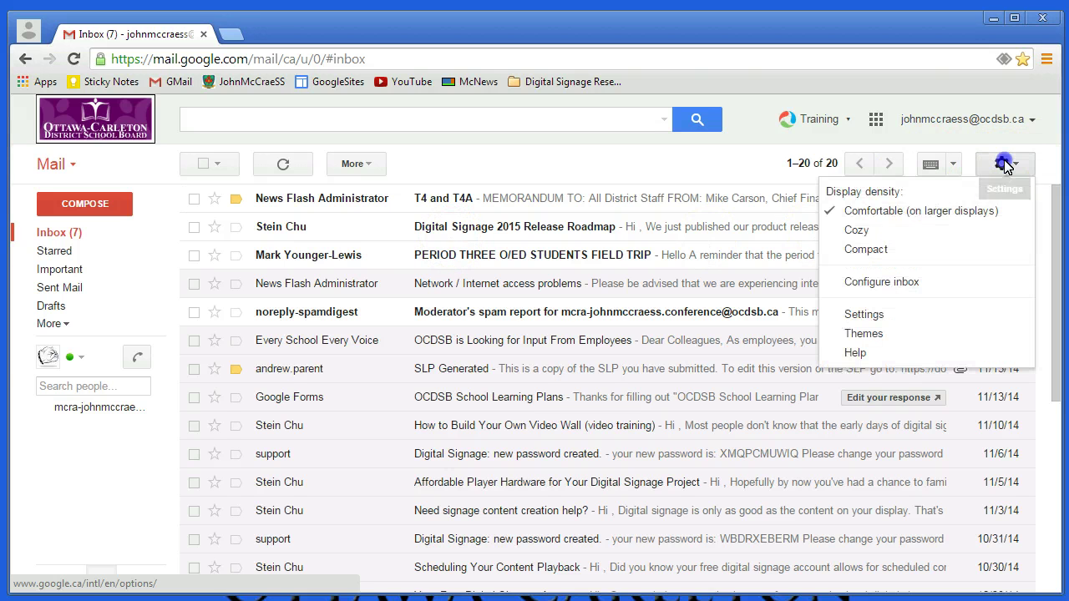
pyautogui.click(853, 318)
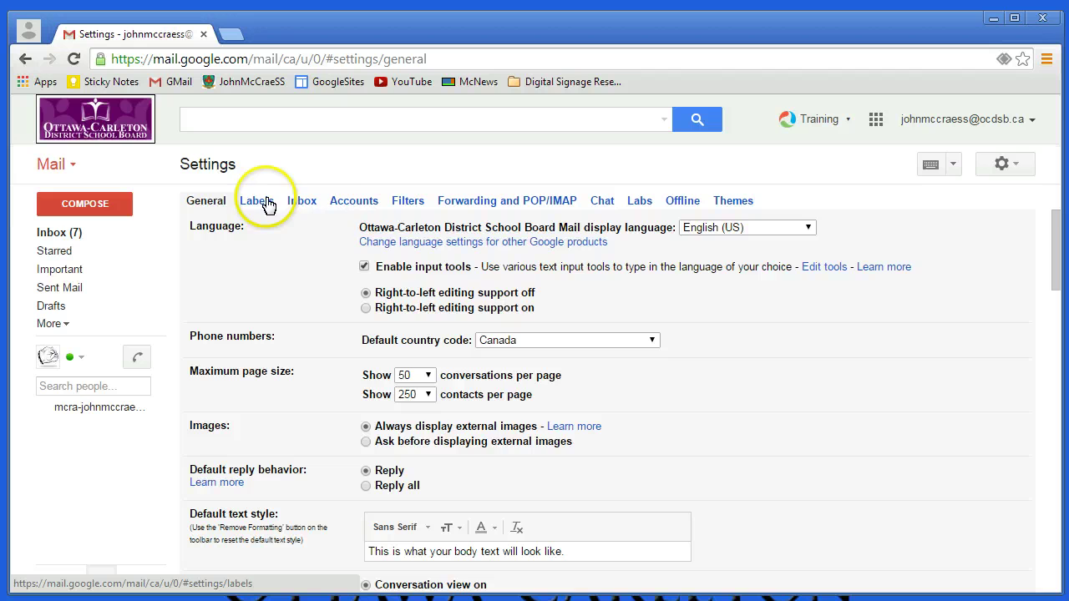
pyautogui.click(405, 203)
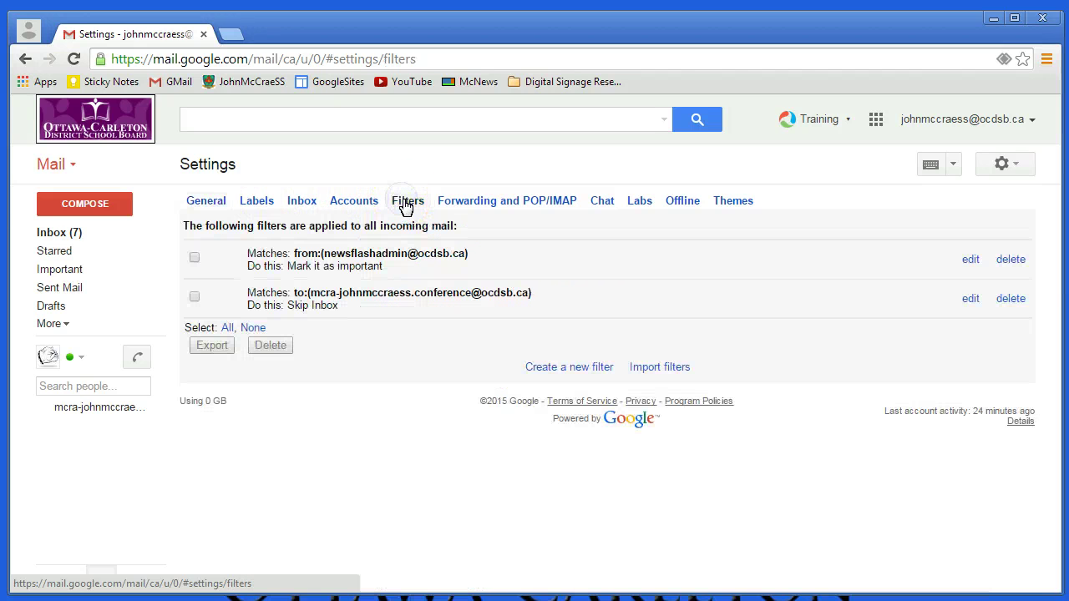
pyautogui.click(1010, 298)
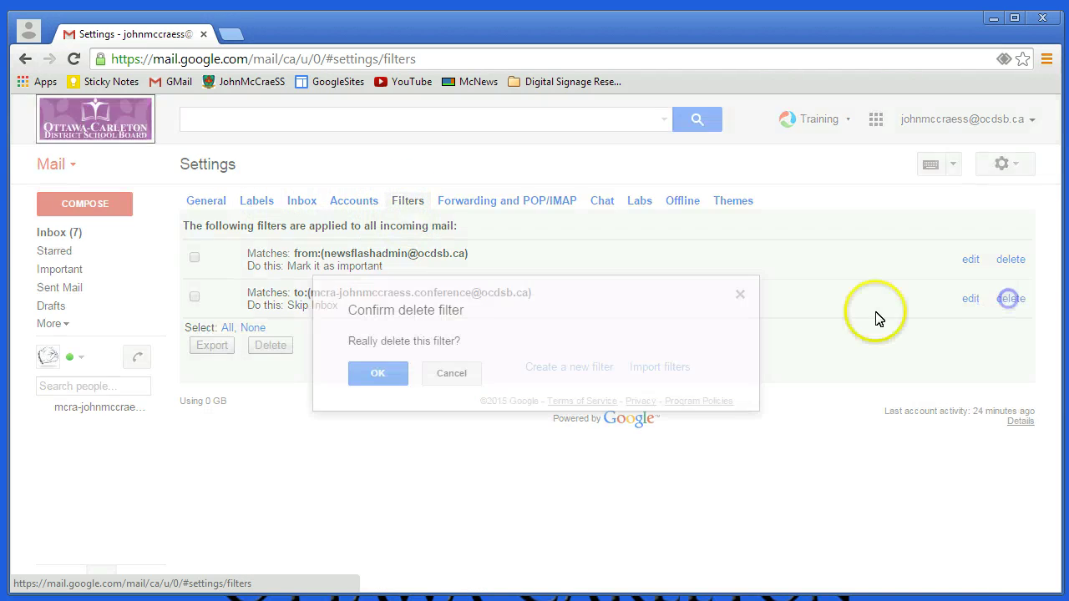
pyautogui.click(367, 378)
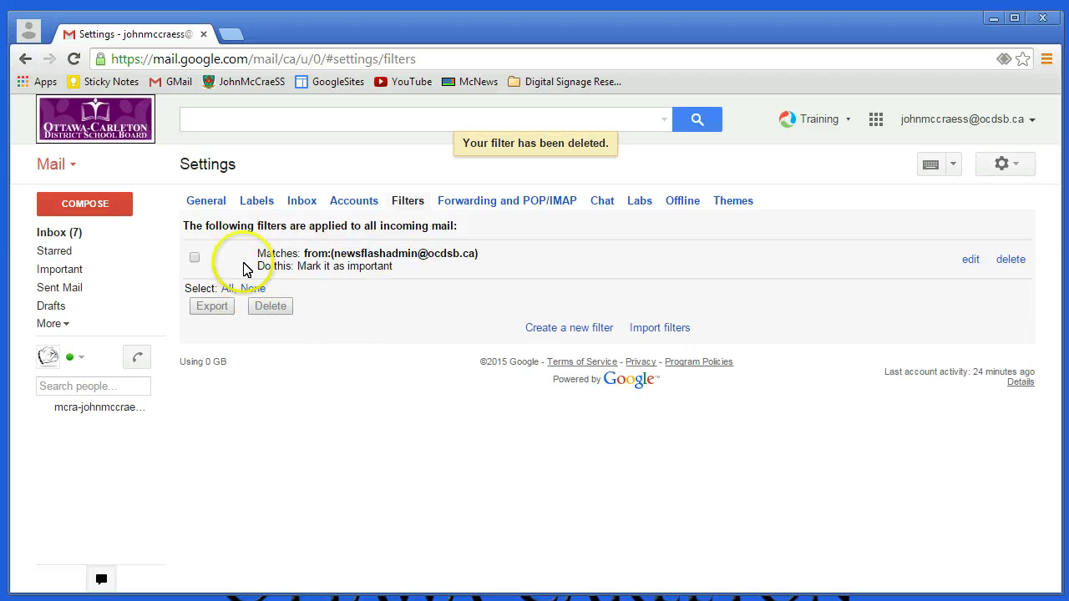
# Step: Paste the conference group's address into a new filter's To field and continue to the filter actions
pyautogui.click(585, 333)
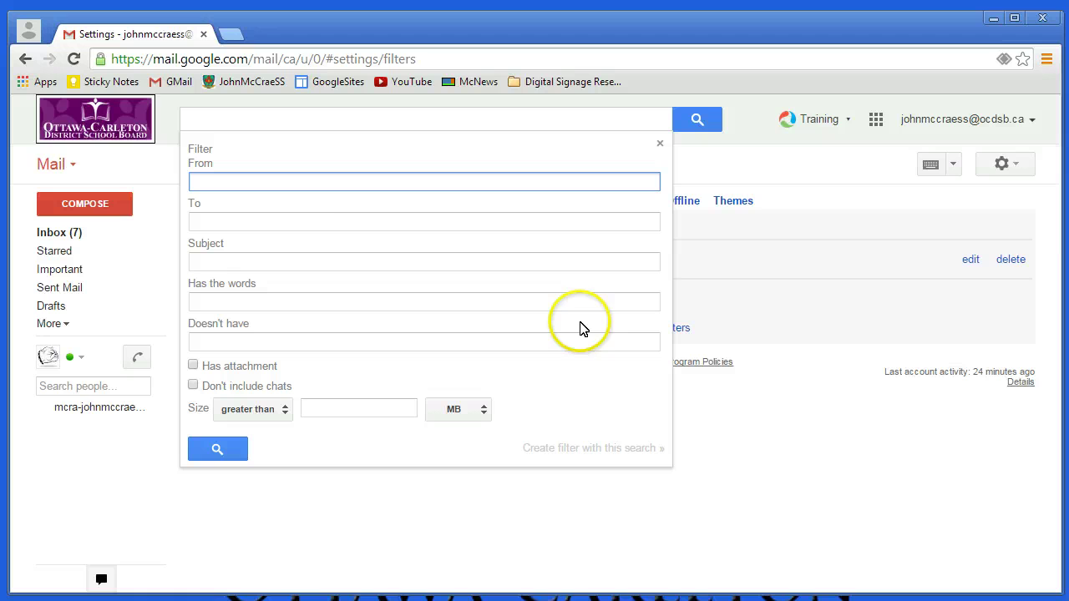
pyautogui.click(195, 220)
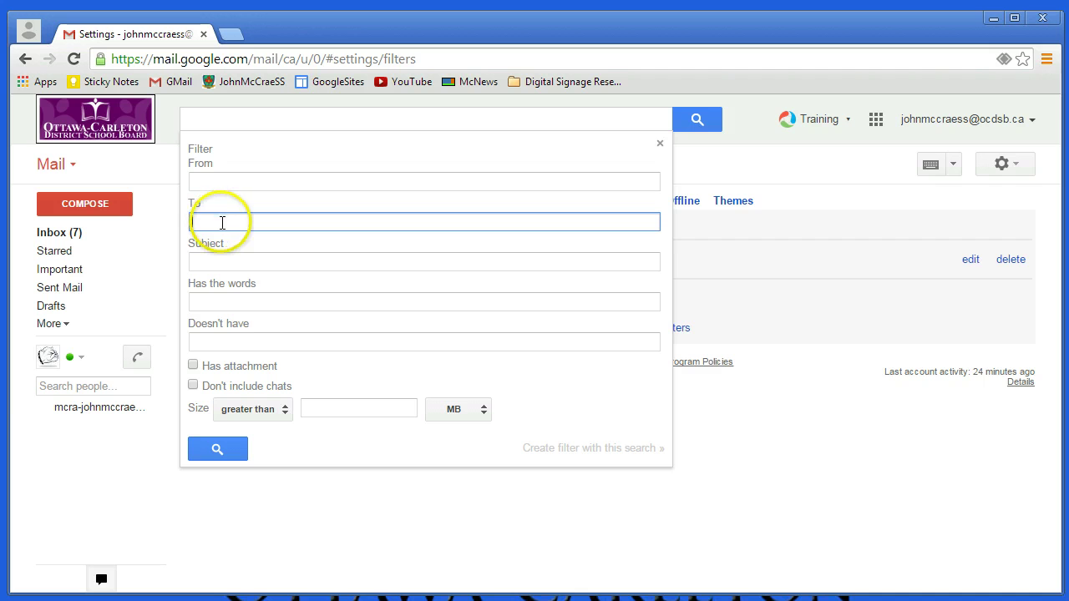
pyautogui.rightClick(222, 222)
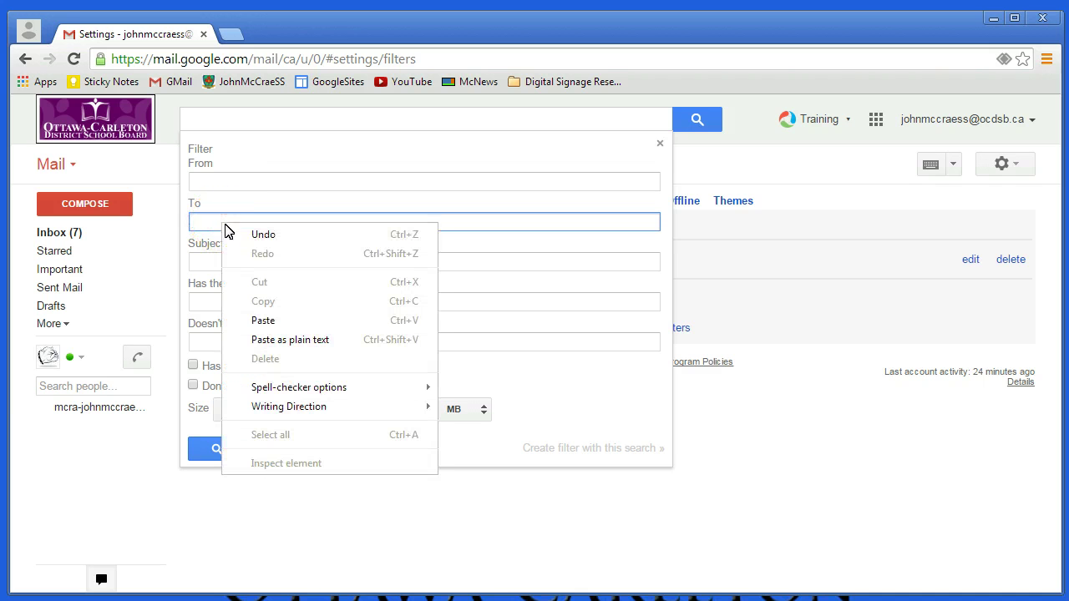
pyautogui.click(266, 320)
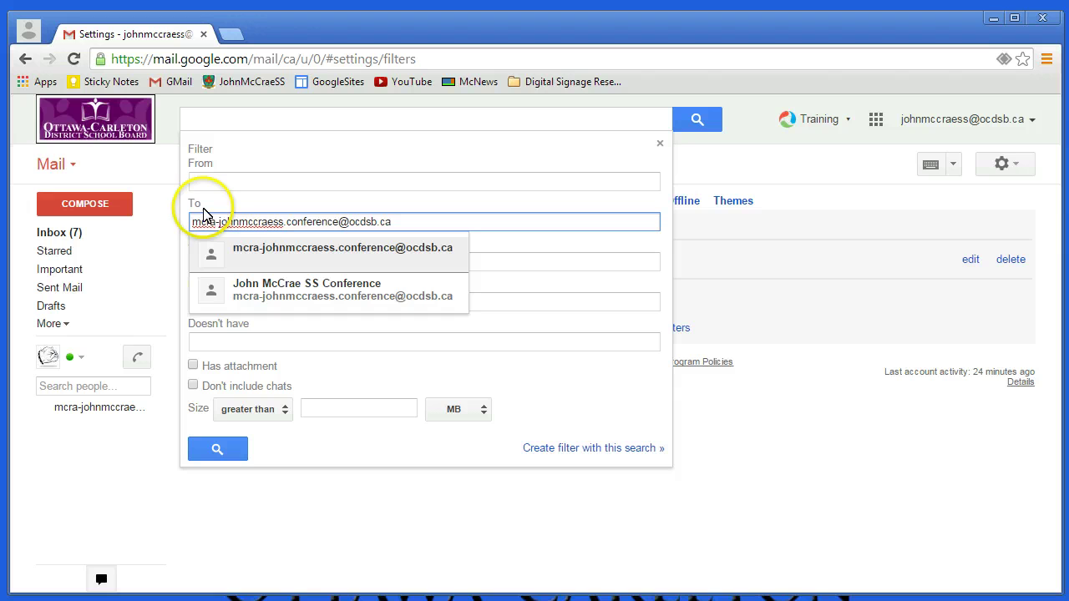
pyautogui.click(278, 290)
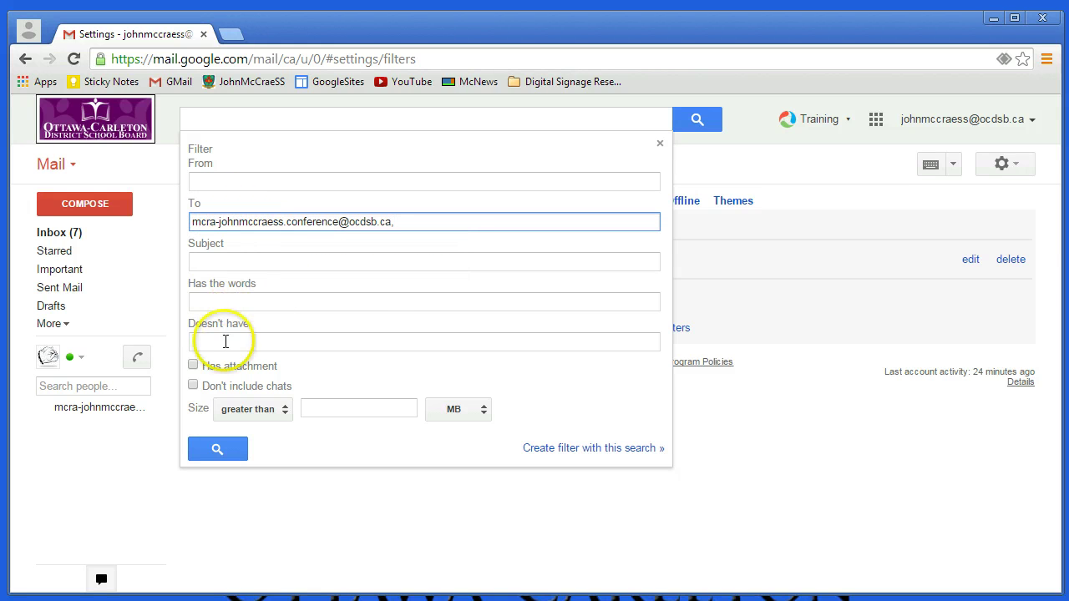
pyautogui.click(575, 455)
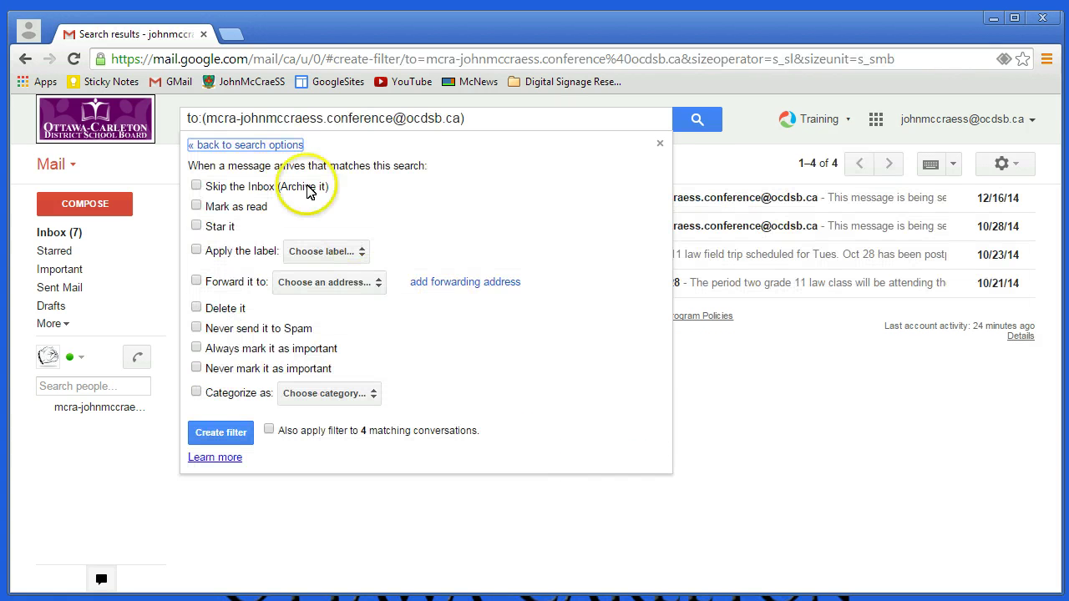
# Step: Save the filter with Skip the Inbox and a new 'JMSS Conference' label, applied to 4 existing conversations
pyautogui.click(196, 185)
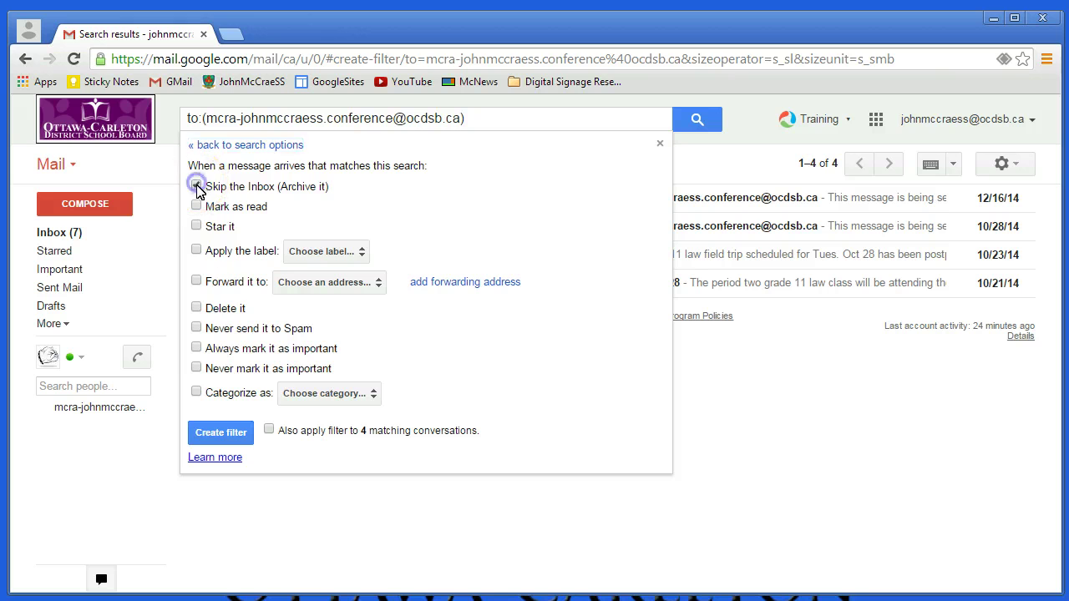
pyautogui.click(196, 251)
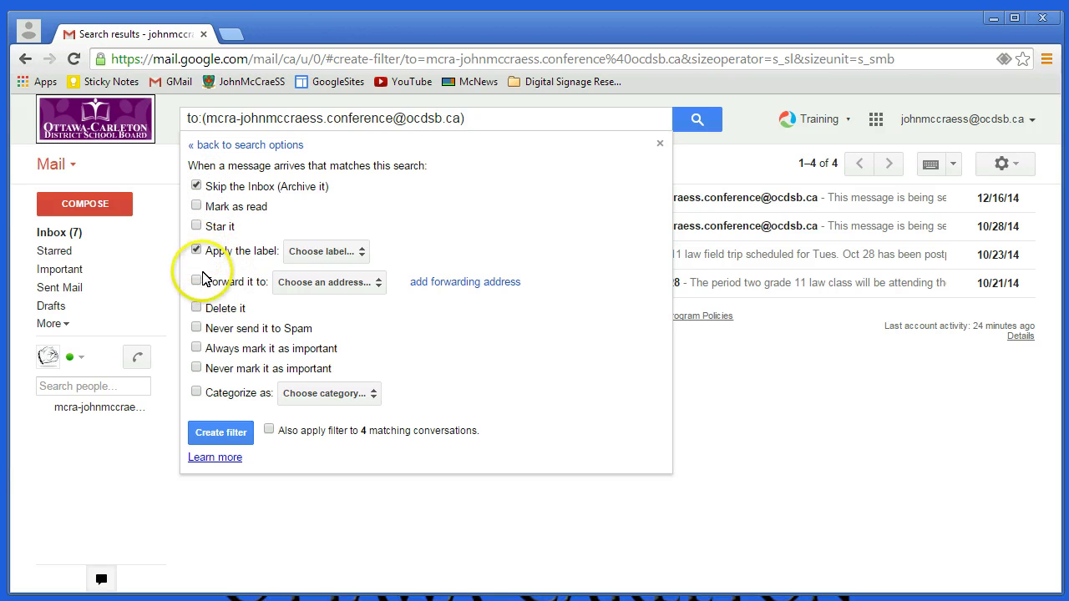
pyautogui.click(318, 251)
pyautogui.click(339, 271)
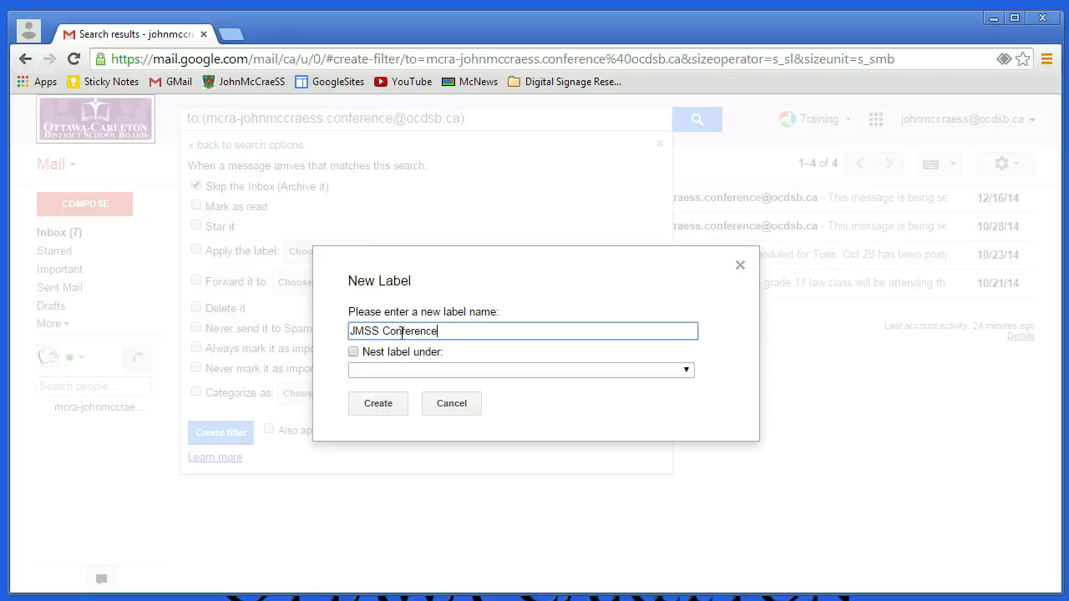
pyautogui.click(385, 405)
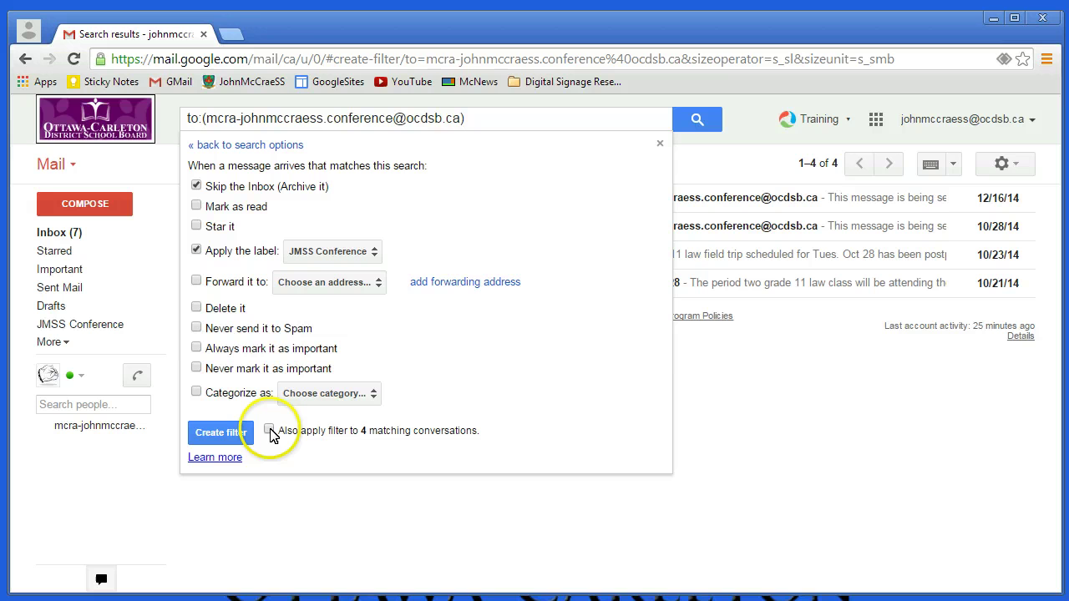
pyautogui.click(269, 430)
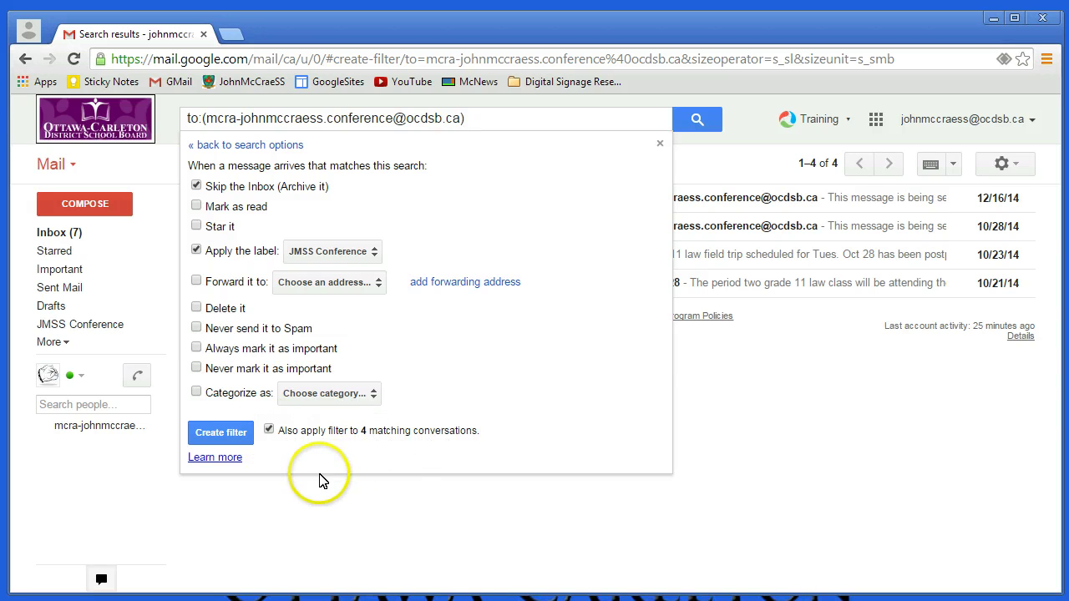
pyautogui.click(221, 432)
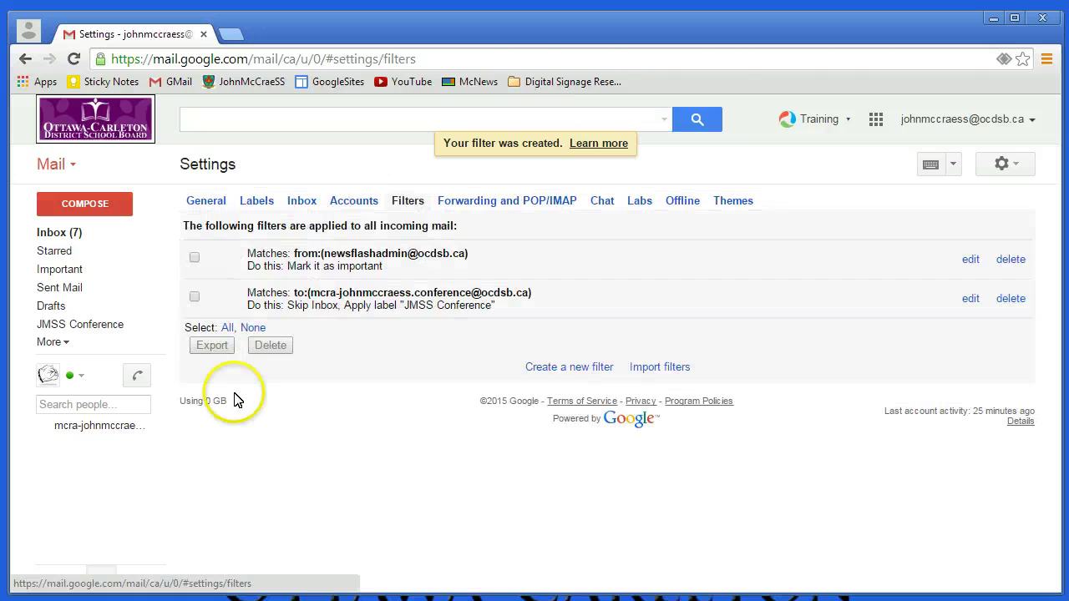
# Step: Set the JMSS Conference label colour to blue and return to the Inbox
pyautogui.click(77, 234)
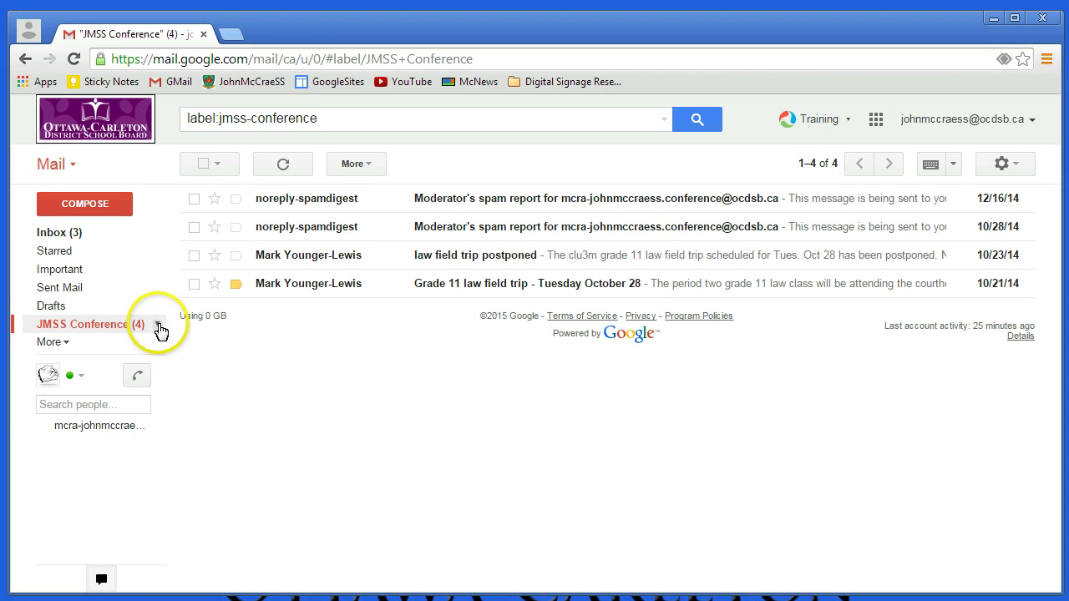
pyautogui.click(158, 325)
pyautogui.moveTo(164, 338)
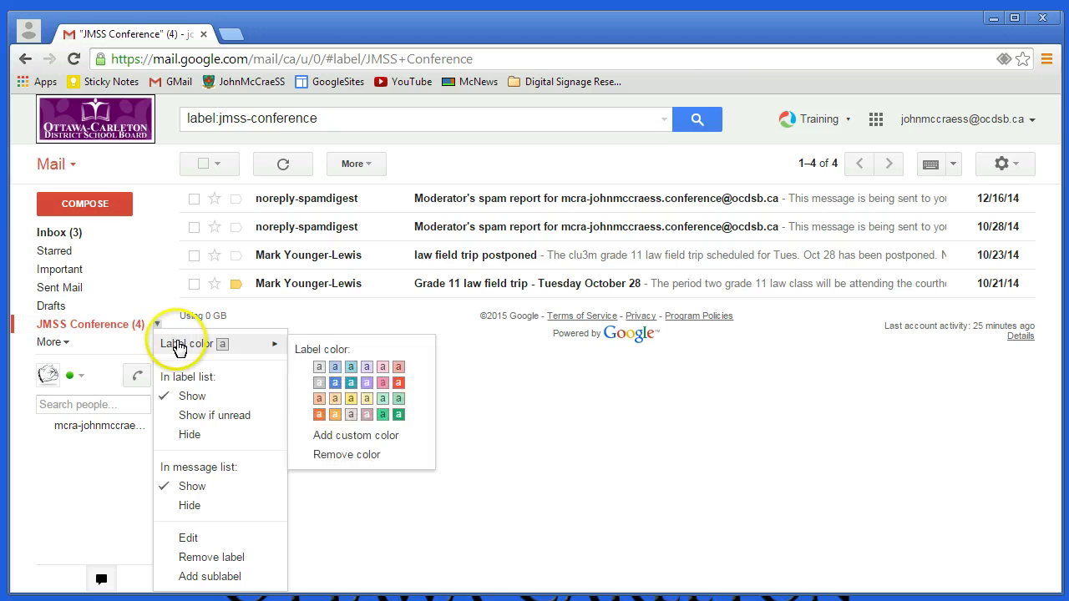
pyautogui.click(336, 382)
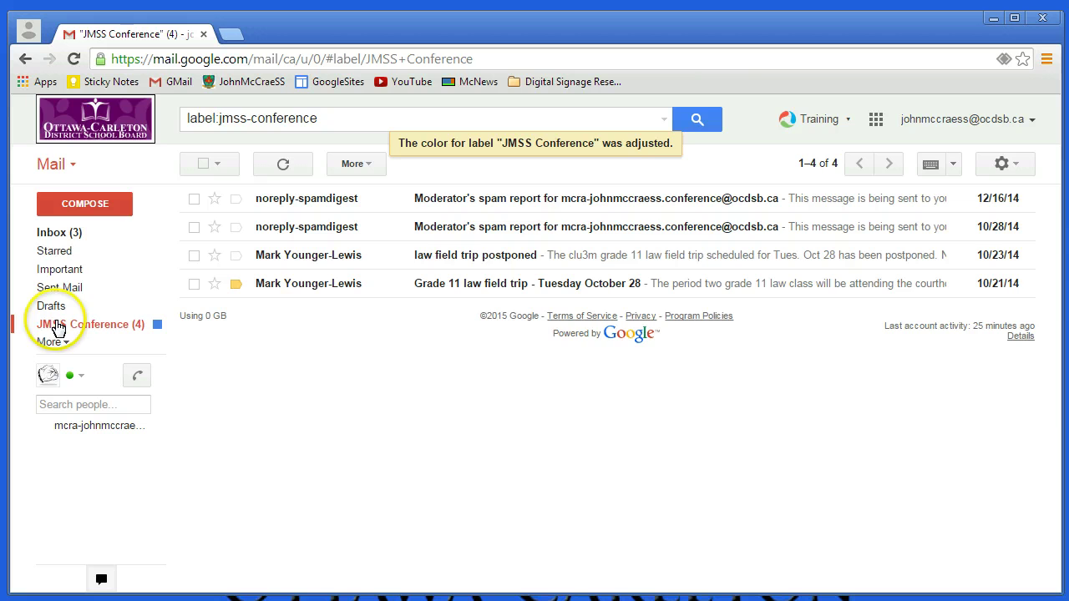
pyautogui.click(60, 232)
# Step: Open All Mail and scroll the 28 conversations to check the blue JMSS Conference tags
pyautogui.click(53, 344)
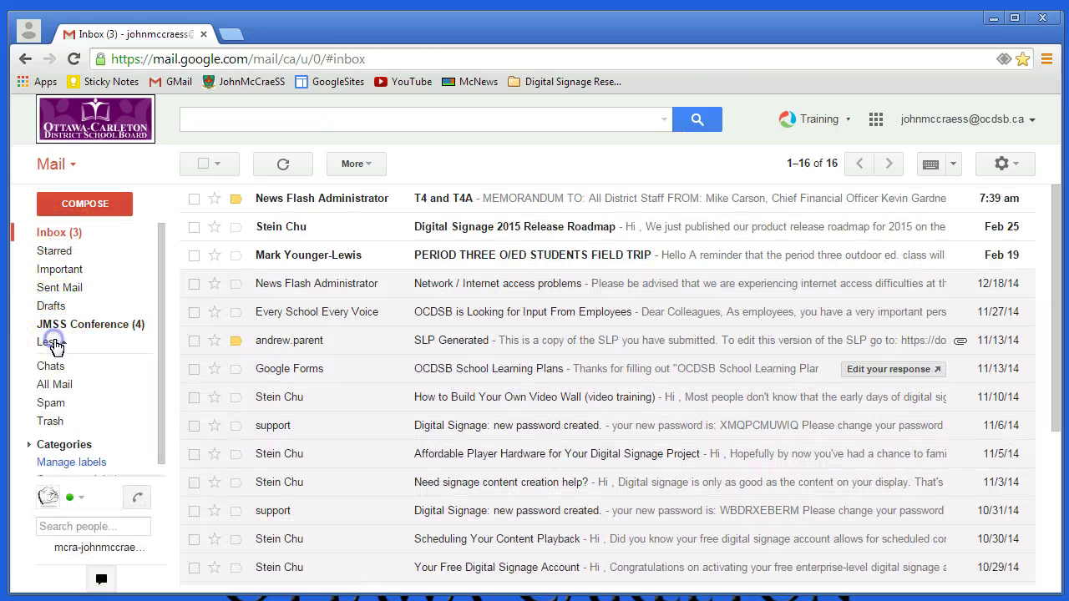
pyautogui.click(59, 388)
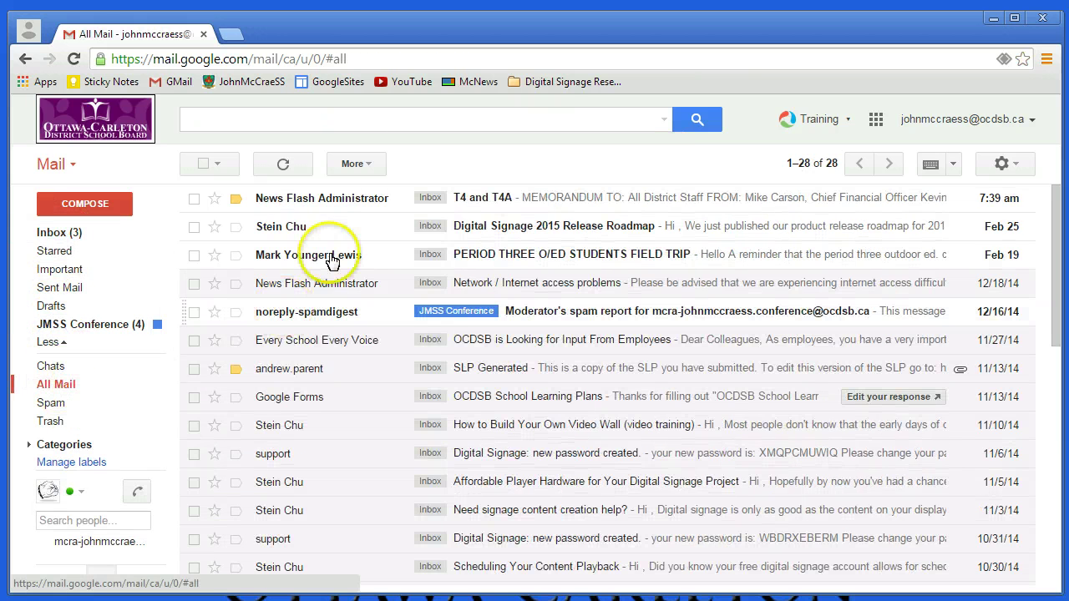
pyautogui.scroll(-4, 480, 351)
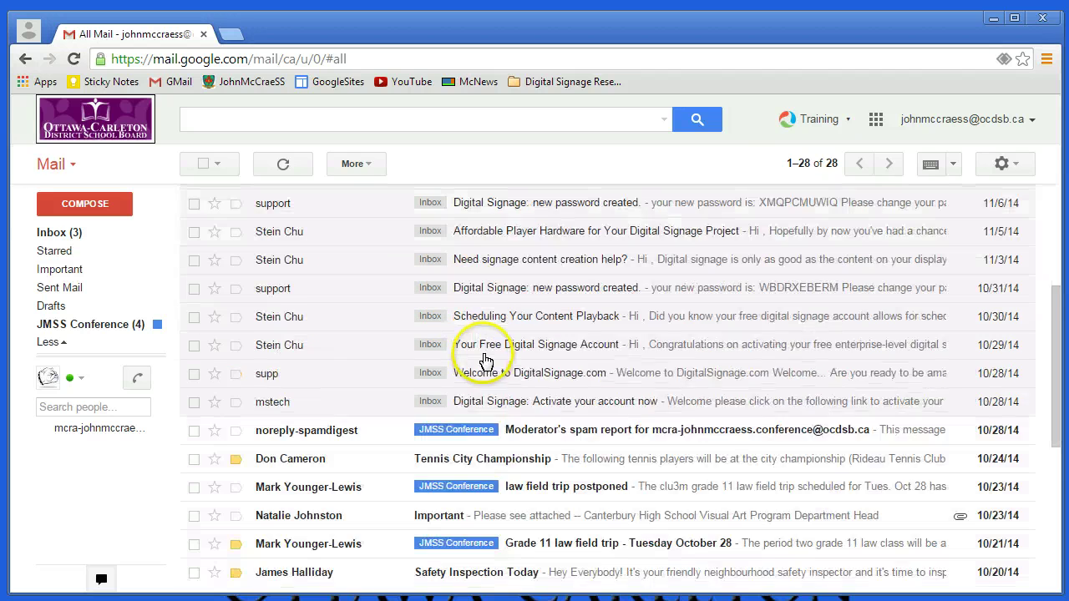
pyautogui.scroll(4, 465, 409)
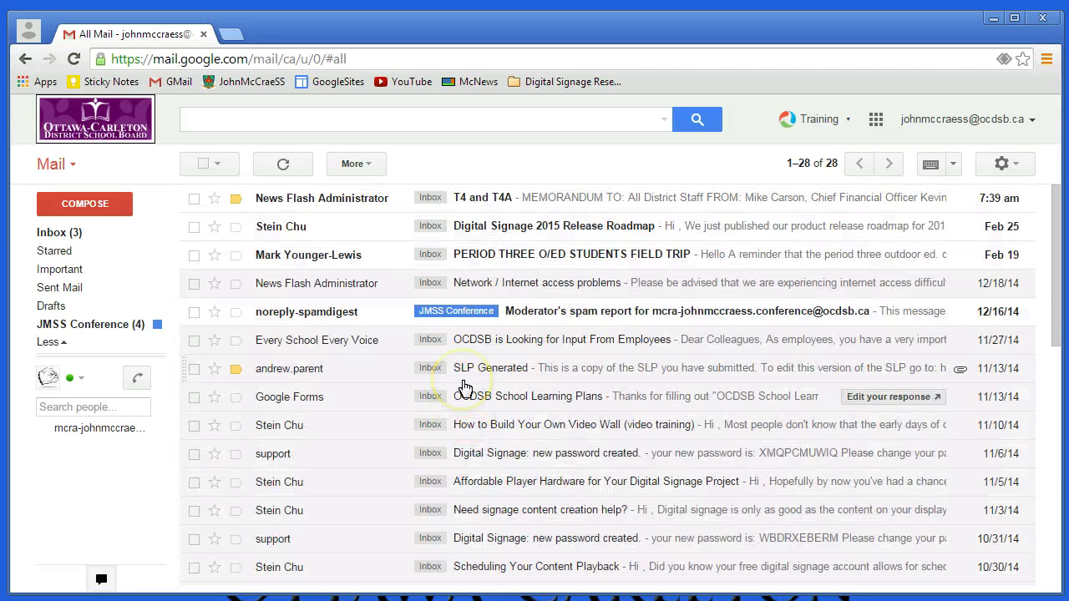